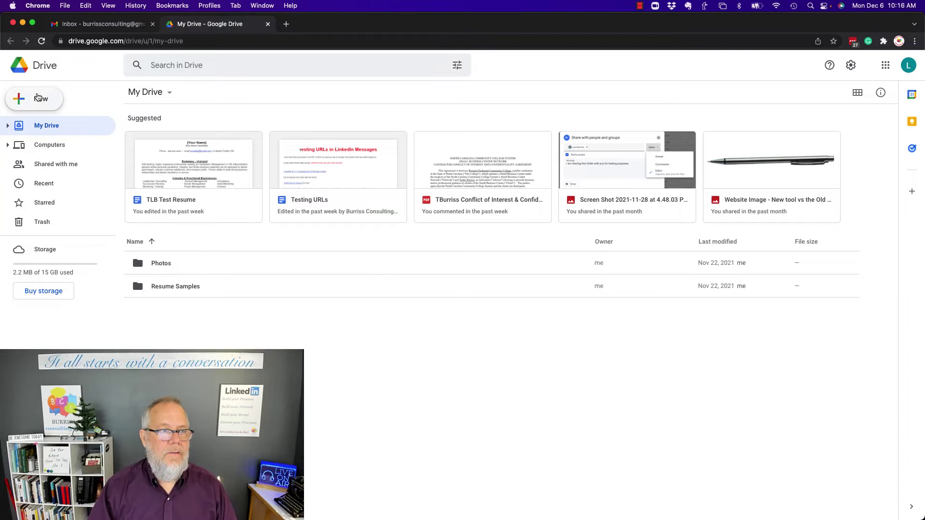
# Step: Upload TheBalance_Resume_2063596_2020.docx from Downloads into My Drive
pyautogui.click(38, 98)
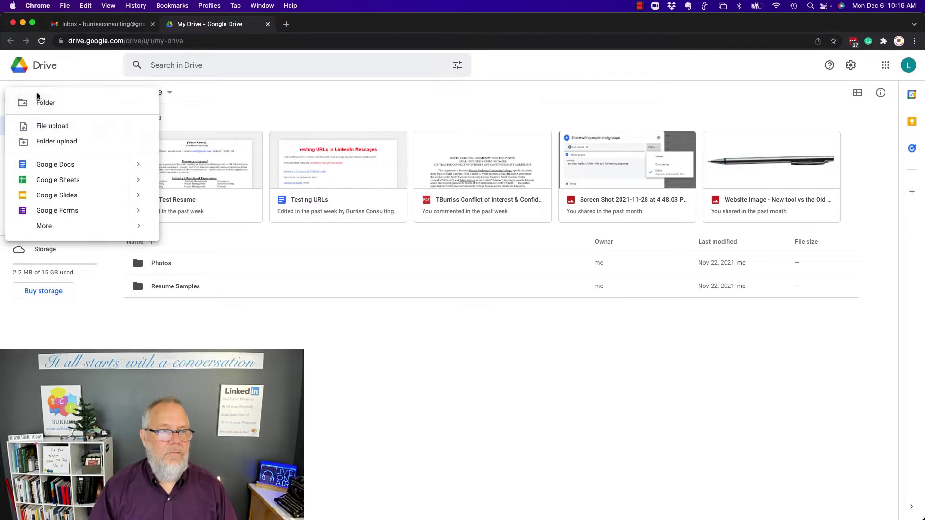
pyautogui.click(54, 127)
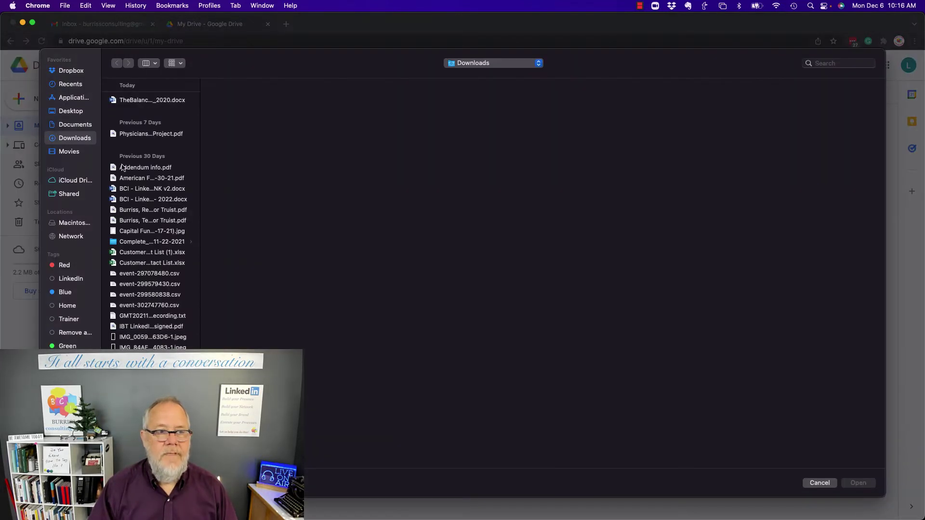
pyautogui.click(153, 101)
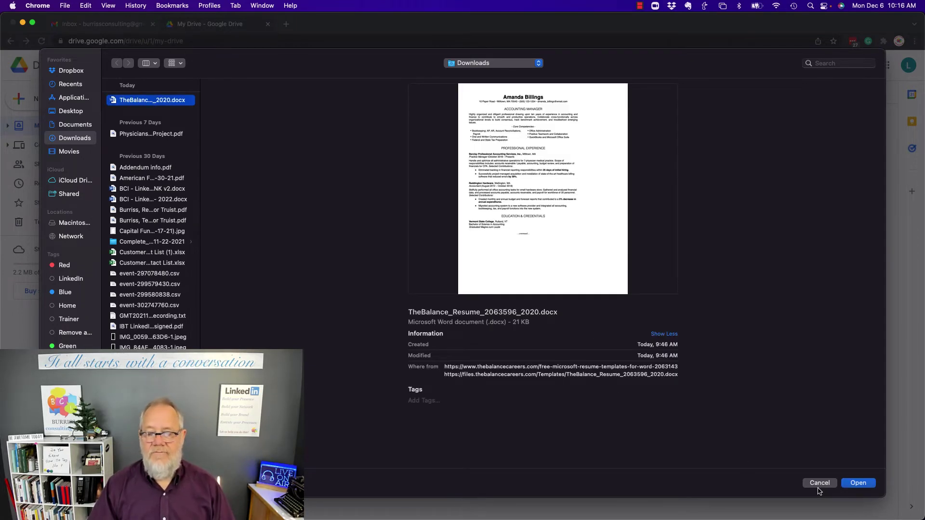
pyautogui.click(858, 483)
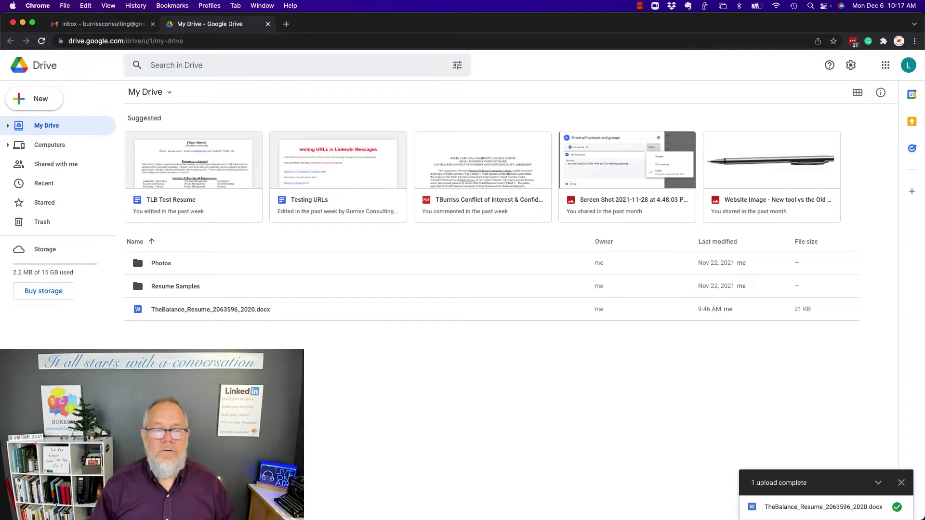
# Step: Open the uploaded .docx resume in Google Docs and make its top name line bold
pyautogui.doubleClick(199, 309)
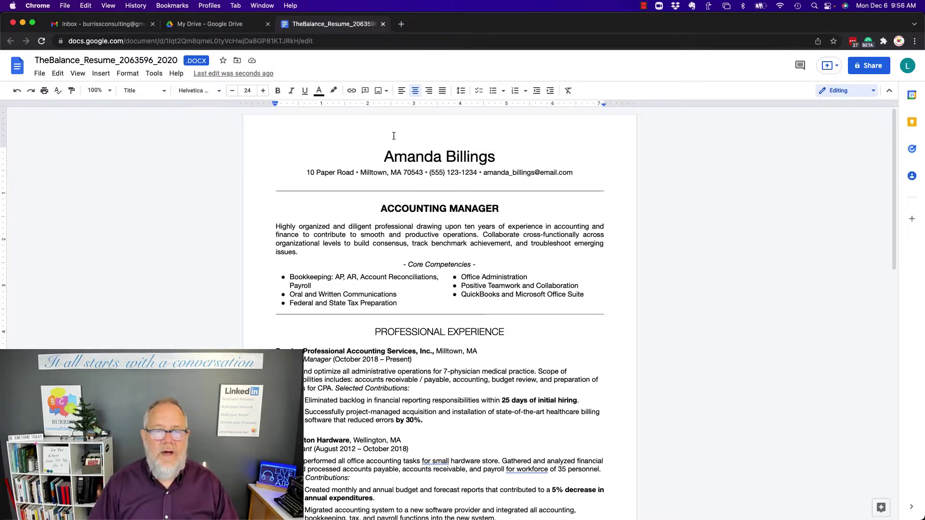
pyautogui.press('super+shift+Right')
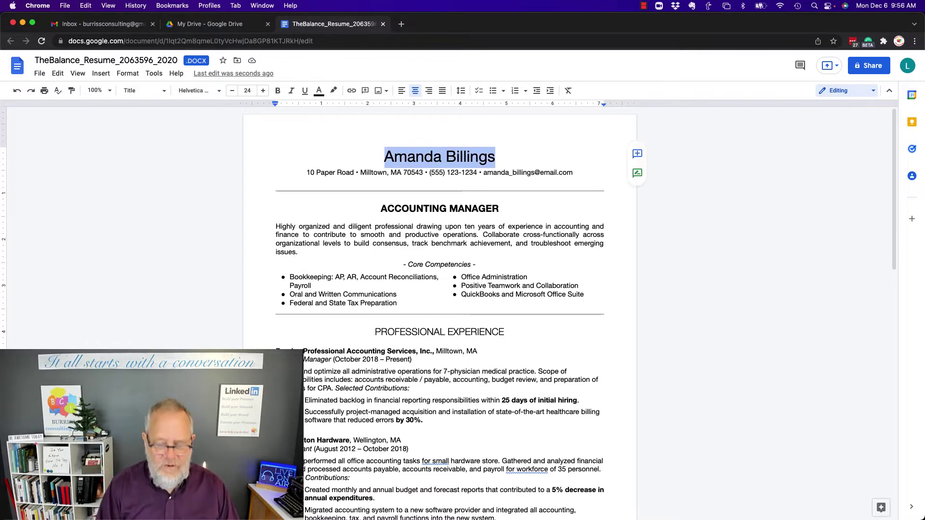
pyautogui.press('super+b')
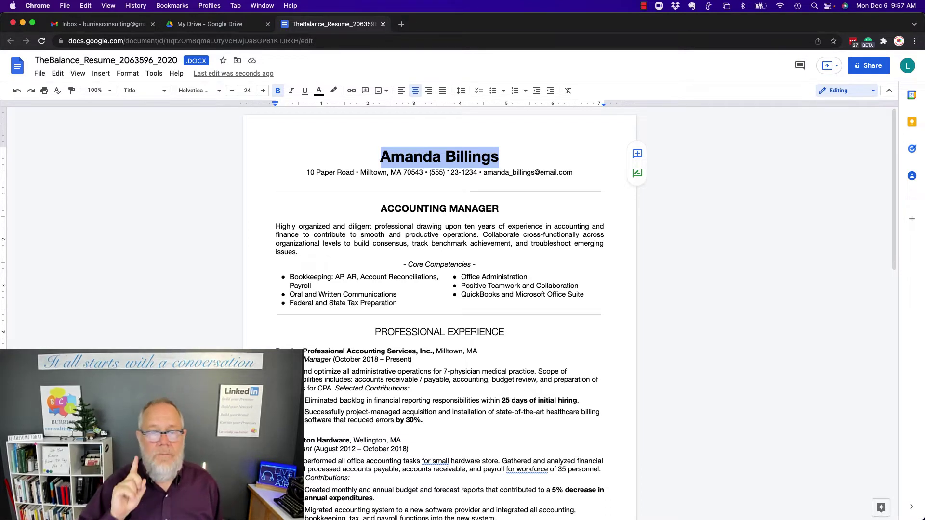
# Step: Save the resume as a Google Docs copy and compare it with the Word original
pyautogui.click(40, 73)
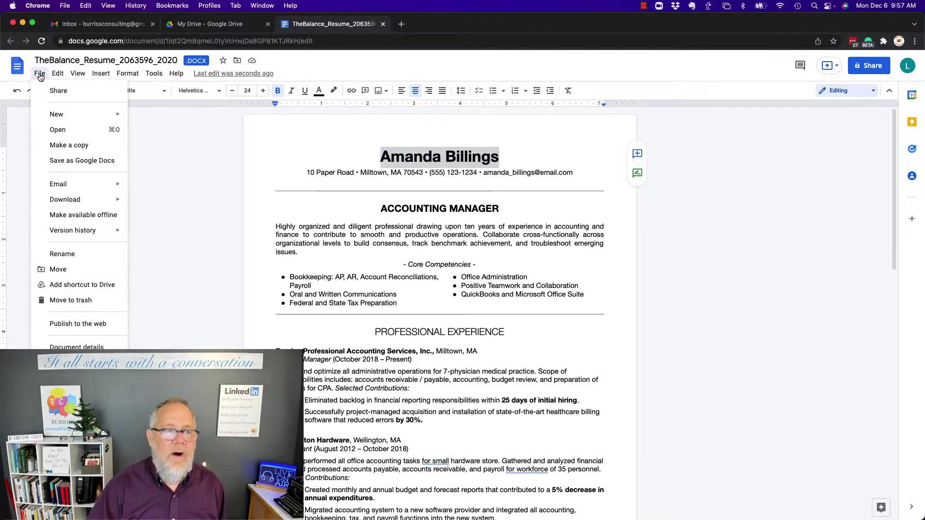
pyautogui.click(88, 163)
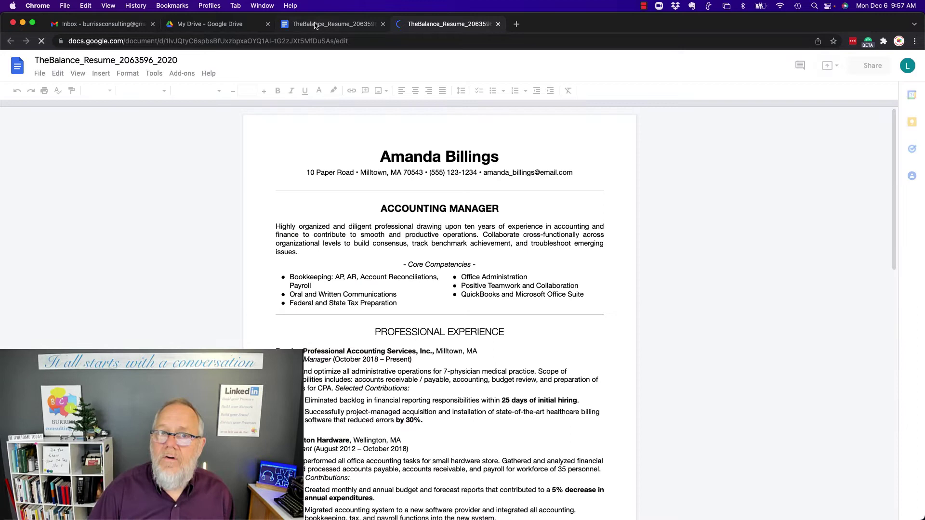
pyautogui.click(316, 25)
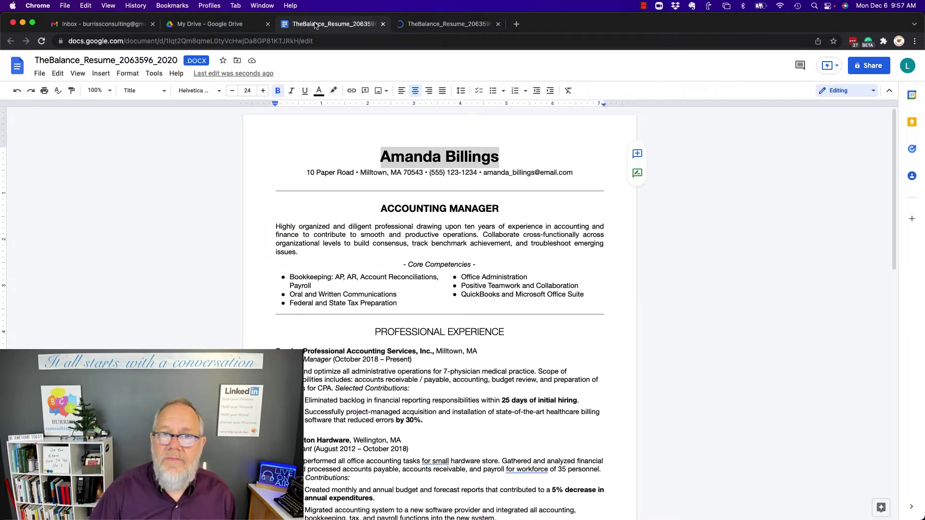
pyautogui.click(425, 27)
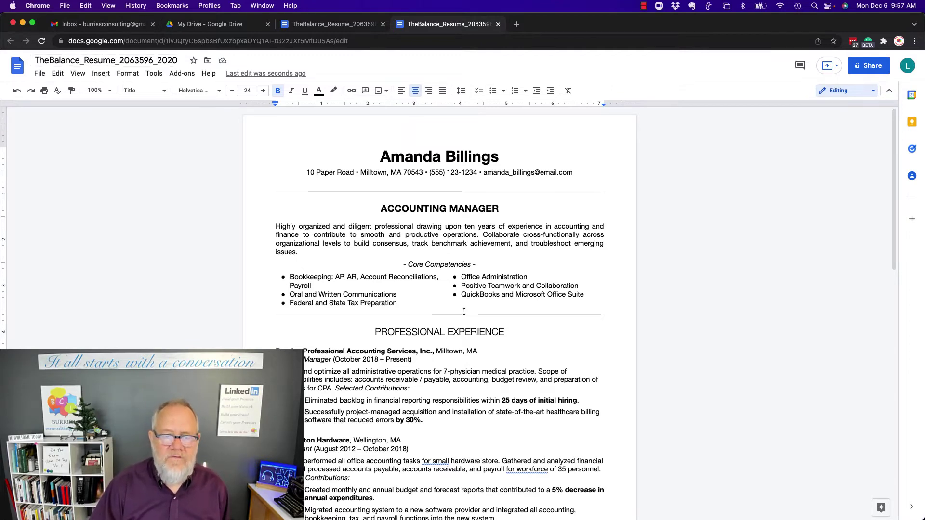
pyautogui.scroll(-6, 464, 312)
pyautogui.scroll(-5, 464, 312)
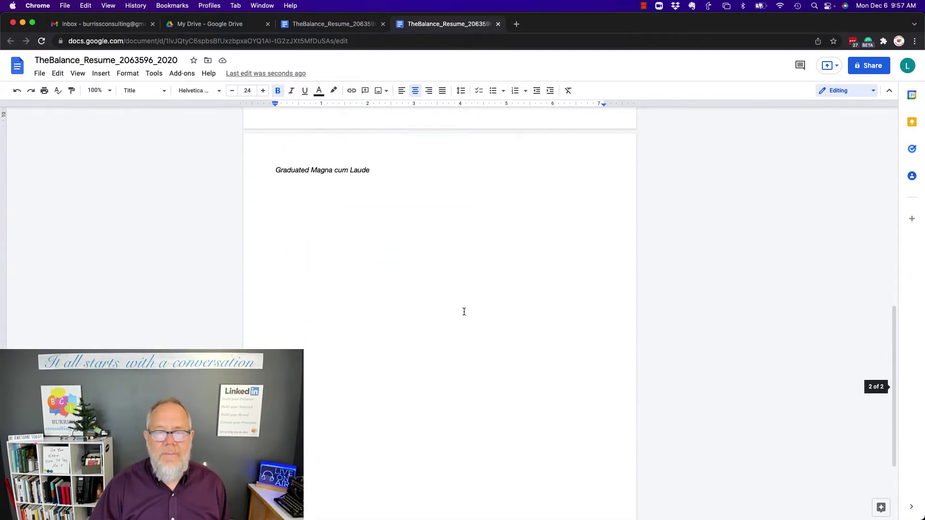
pyautogui.scroll(15, 464, 312)
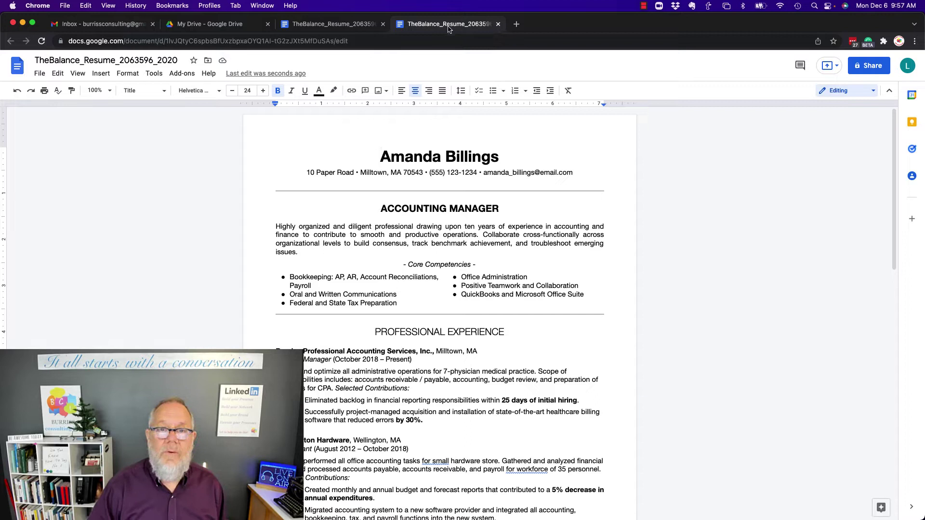
# Step: Close the converted copy and the Word resume, returning to Drive
pyautogui.click(498, 25)
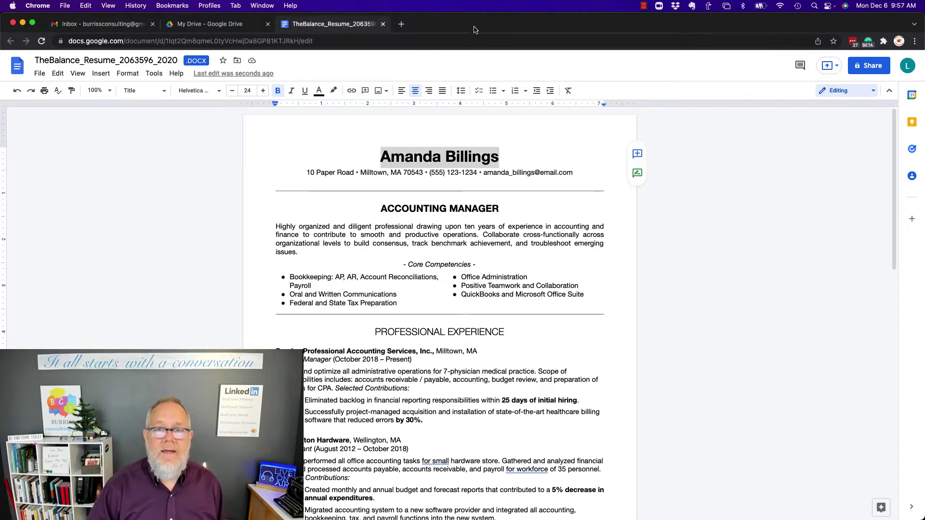
pyautogui.click(39, 75)
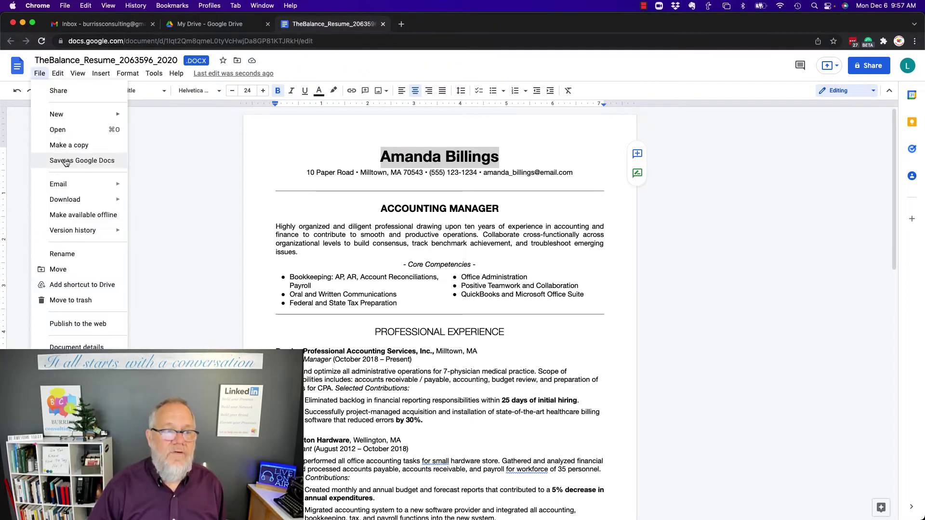
pyautogui.click(383, 24)
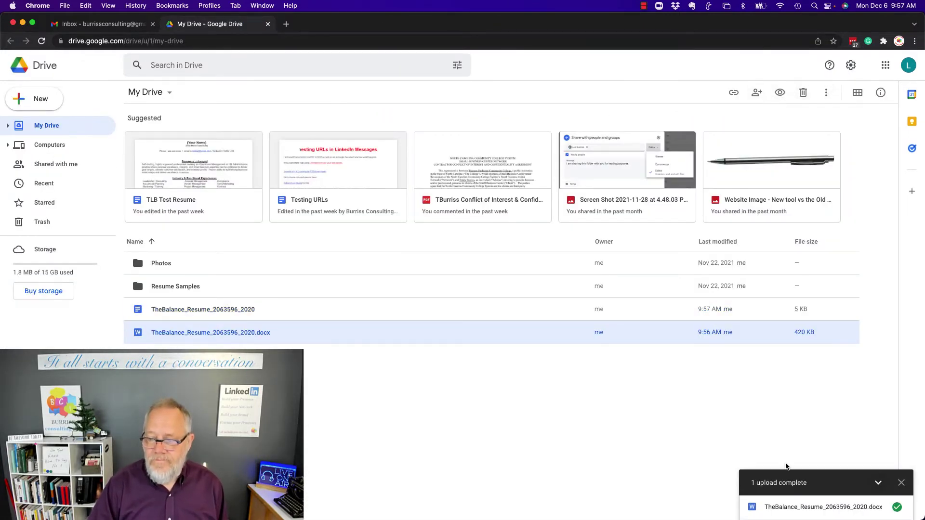
# Step: Enable 'Convert uploaded files to Google Docs editor format' in Drive settings and save
pyautogui.click(851, 66)
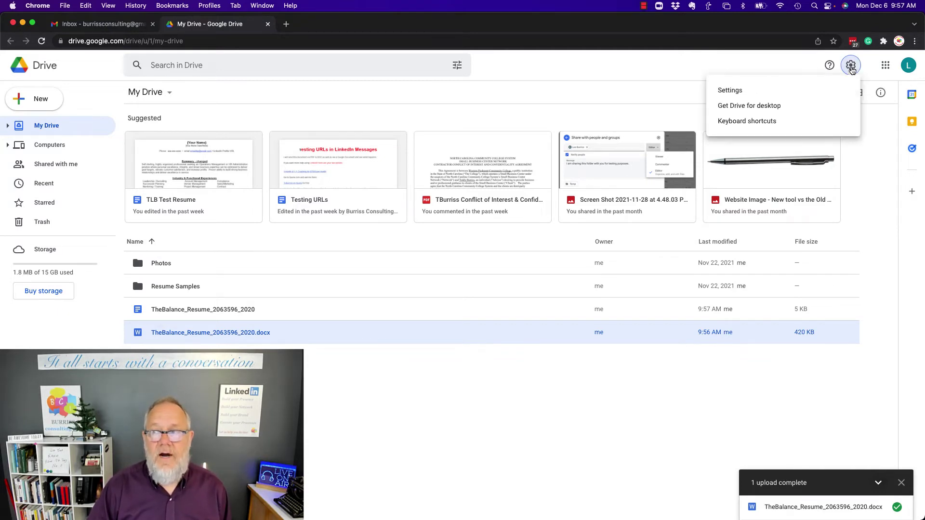
pyautogui.click(728, 91)
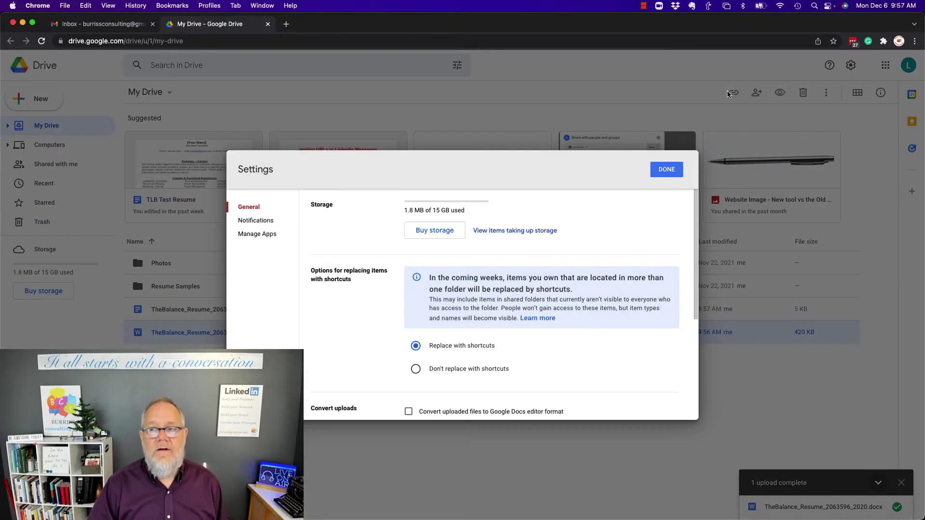
pyautogui.scroll(-3, 479, 333)
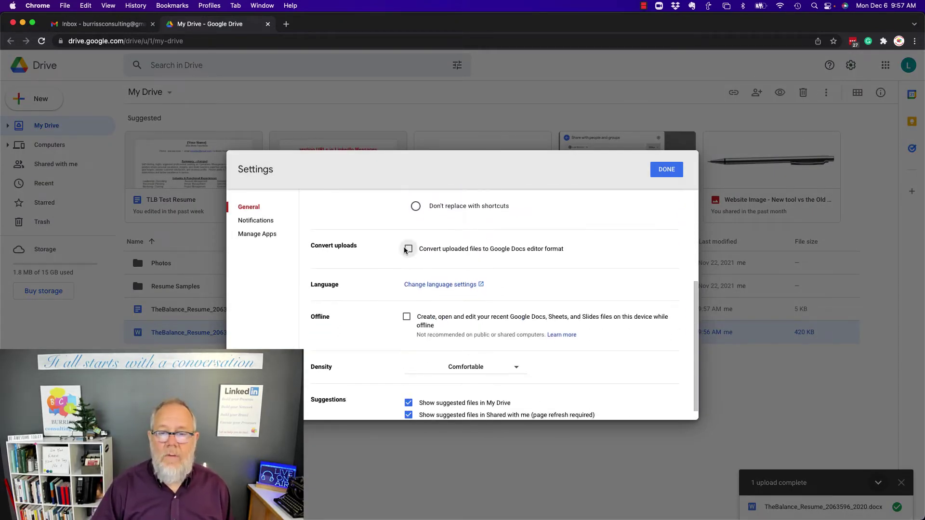
pyautogui.click(409, 249)
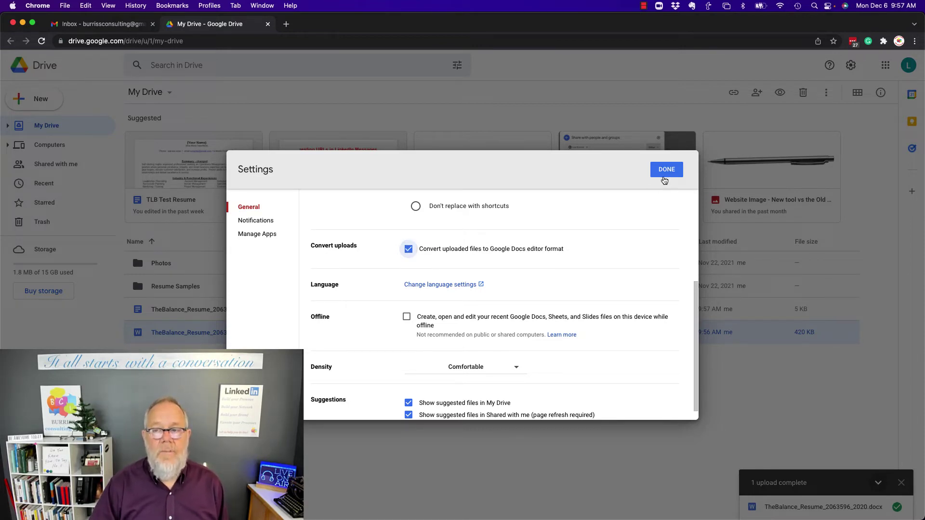
pyautogui.click(665, 170)
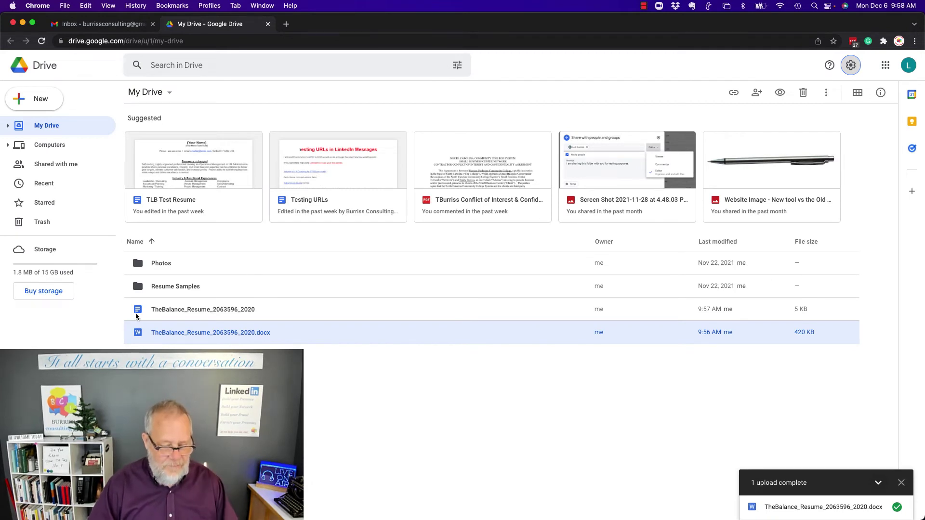
# Step: Delete both resume files, then re-upload TheBalance_Resume_2063596_2020.docx from Downloads
pyautogui.keyDown('shift'); pyautogui.click(136, 316); pyautogui.keyUp('shift')
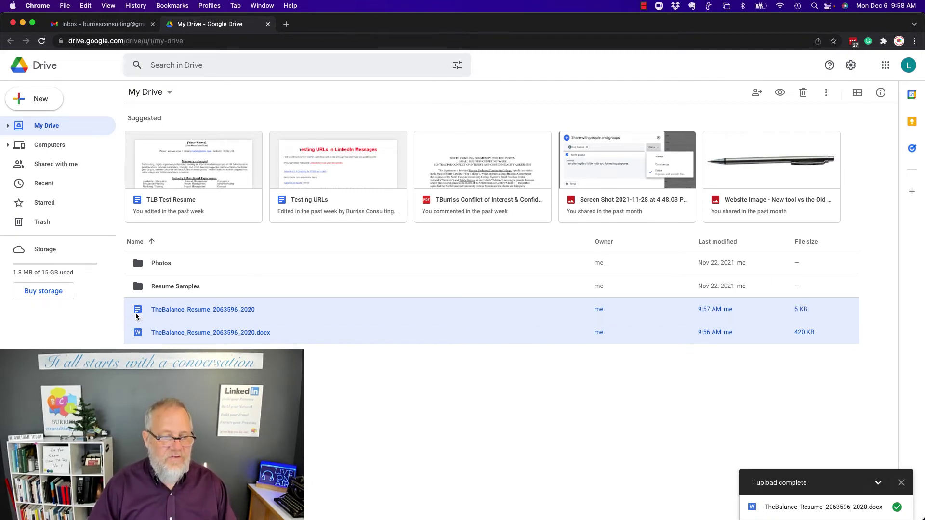
pyautogui.click(804, 95)
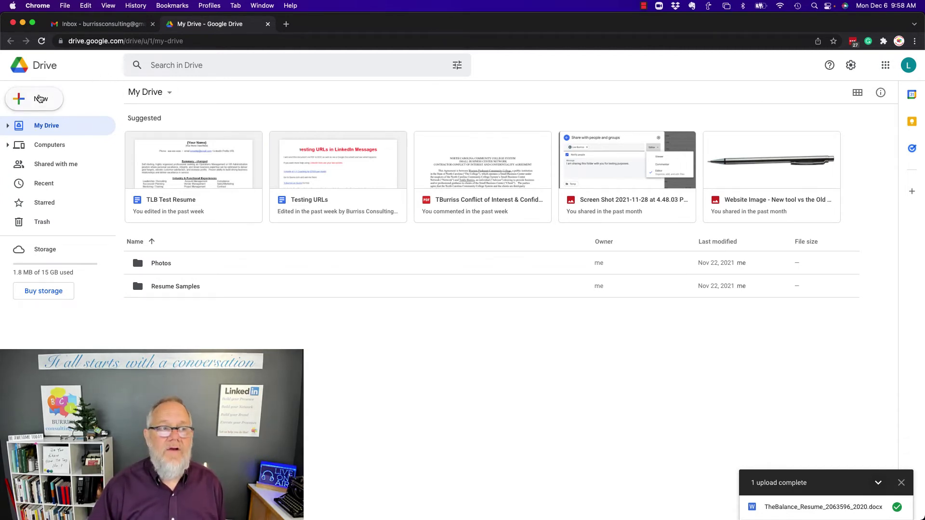
pyautogui.click(38, 99)
pyautogui.click(51, 127)
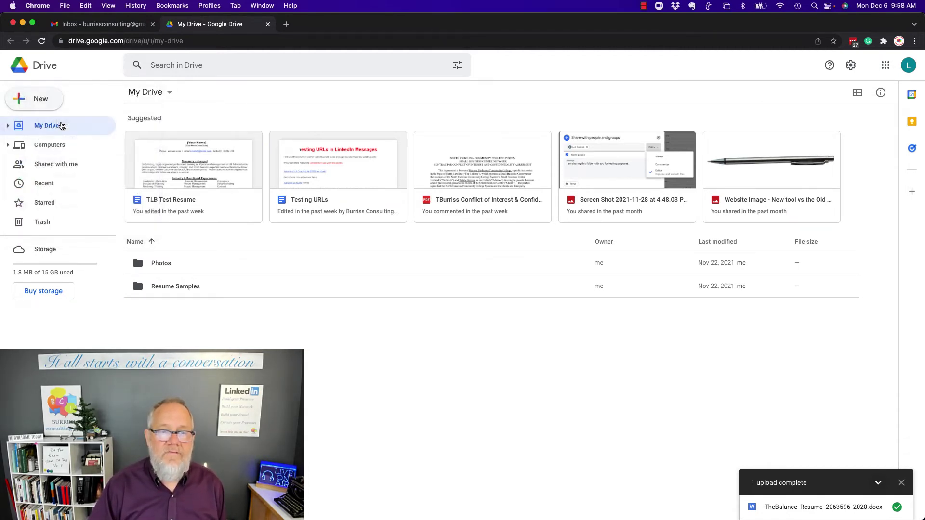
pyautogui.click(151, 101)
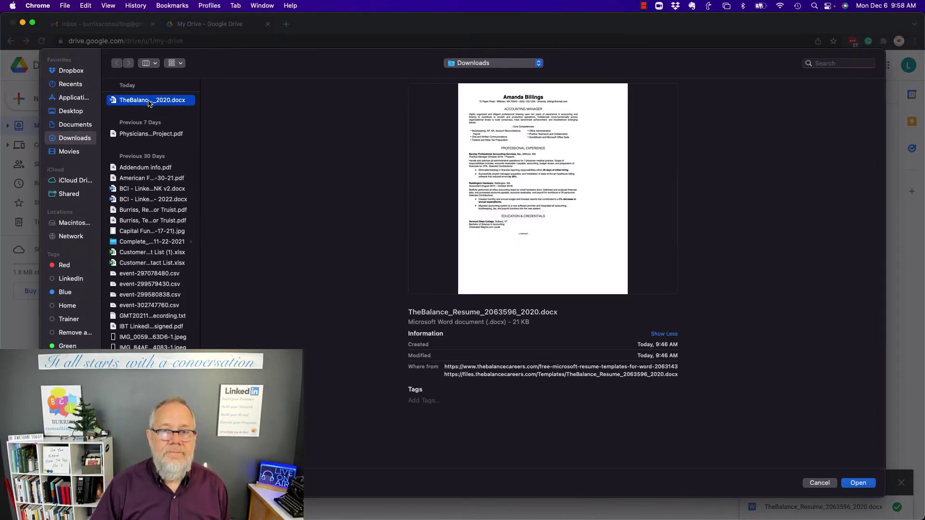
pyautogui.doubleClick(149, 101)
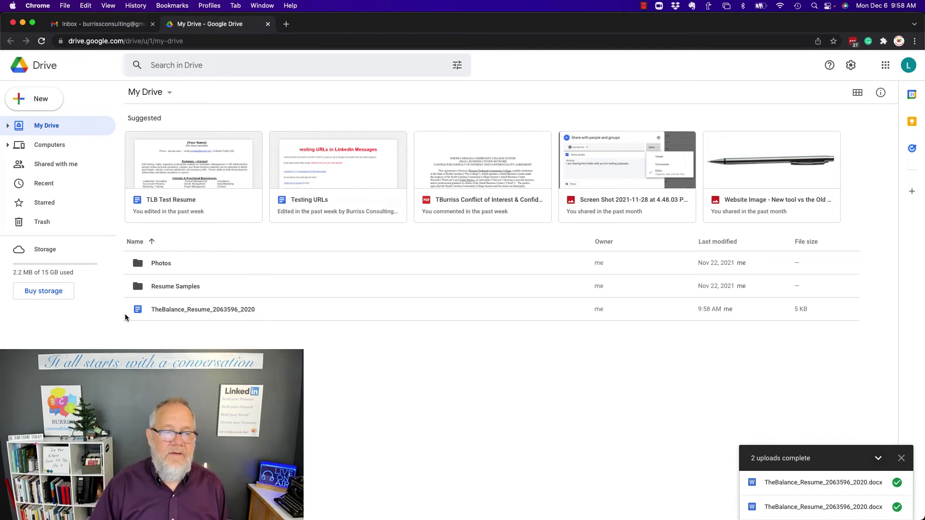
# Step: Open the converted TheBalance_Resume_2063596_2020 Google Doc and select its name line
pyautogui.doubleClick(163, 311)
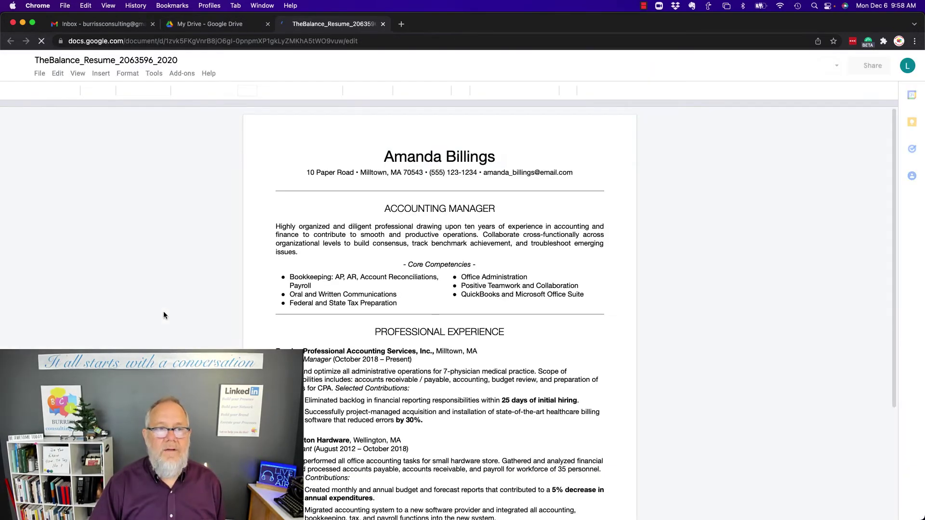
pyautogui.tripleClick(529, 153)
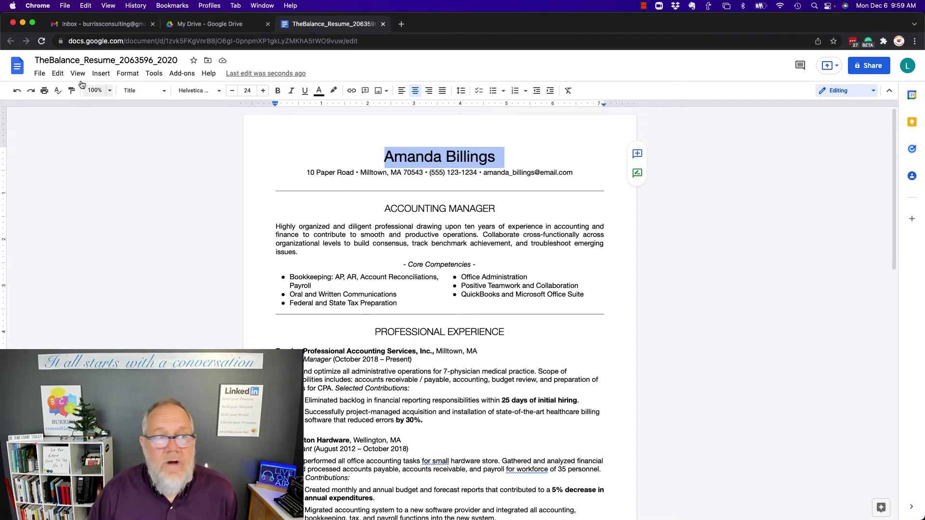
# Step: Check the resume's download formats under File > Download, then go to the Gmail inbox
pyautogui.click(35, 77)
pyautogui.moveTo(123, 184)
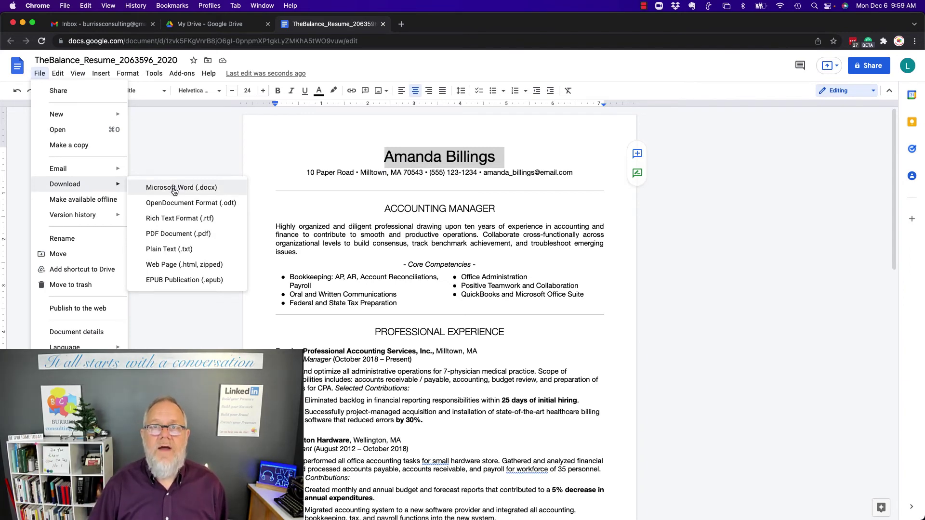
pyautogui.click(115, 24)
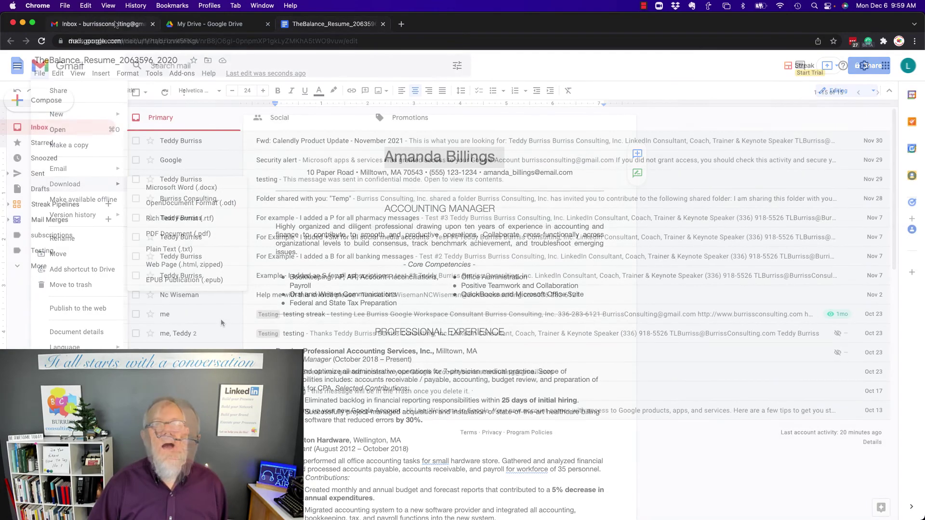